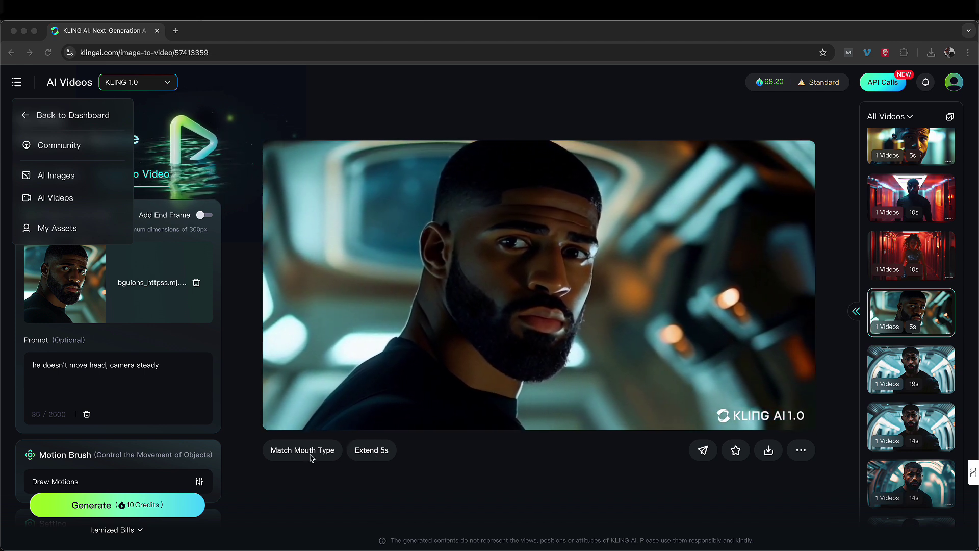
Open Match Mouth Type for the selected 5-second spaceship close-up video.
left_click(311, 458)
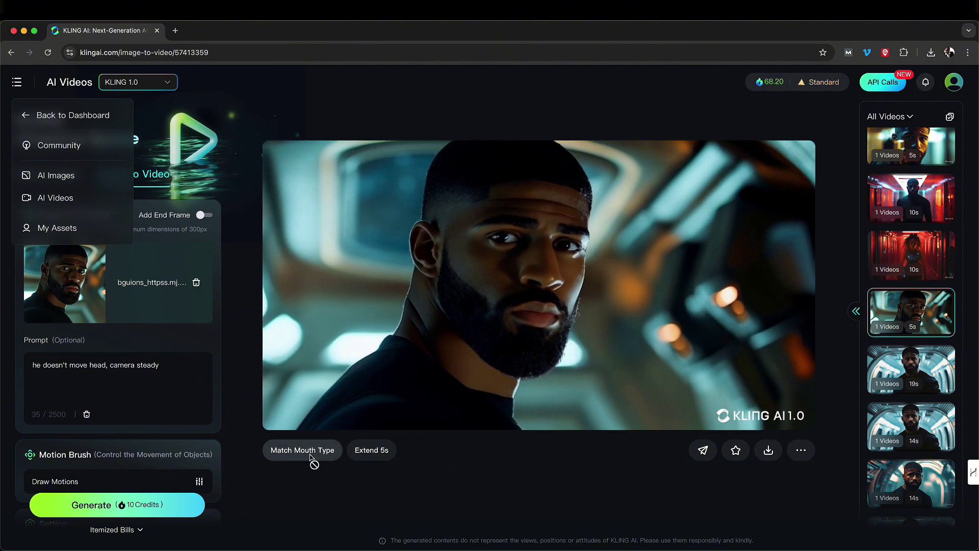
left_click(310, 456)
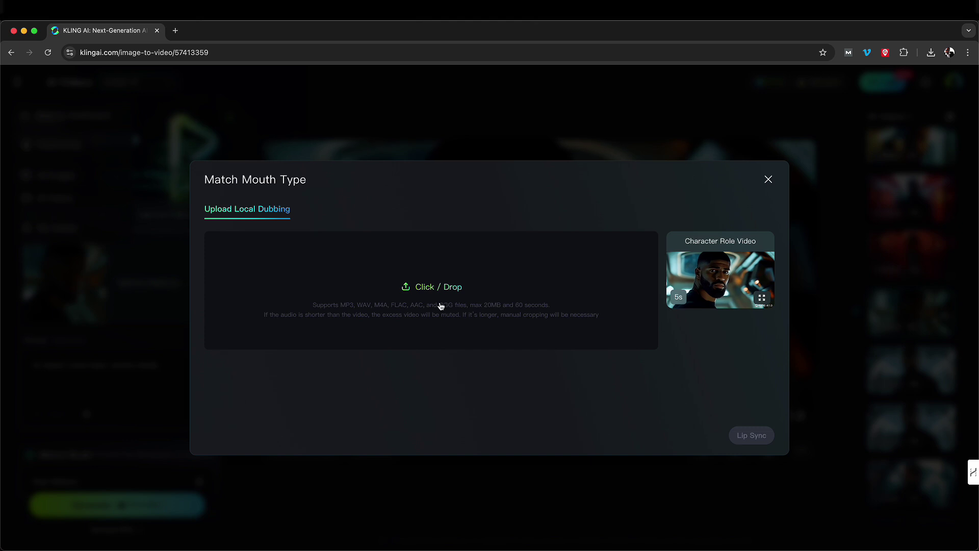
Try to upload Luna diable bomb.MP3 from the Jacob voice 2 folder as the video's local dubbing.
left_click(426, 292)
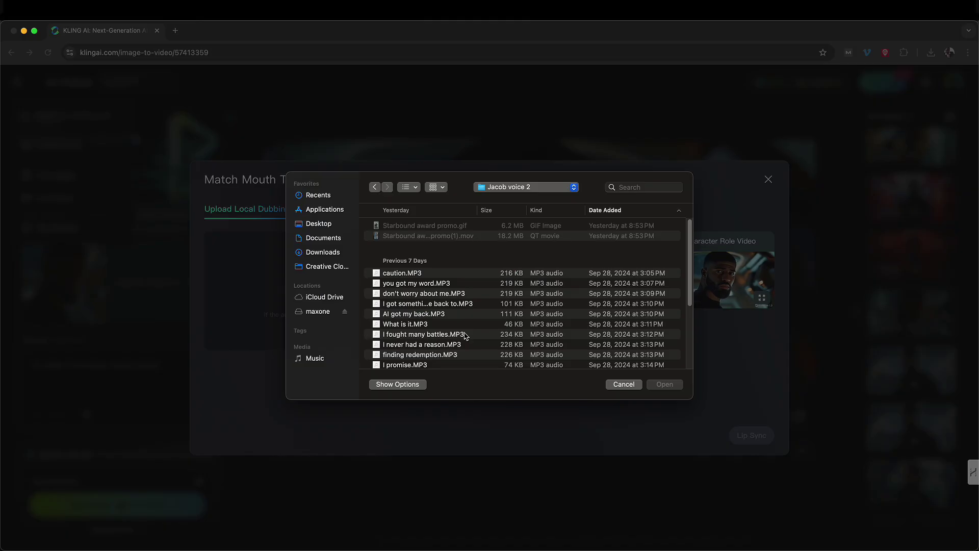
scroll(465, 336, "down", 4)
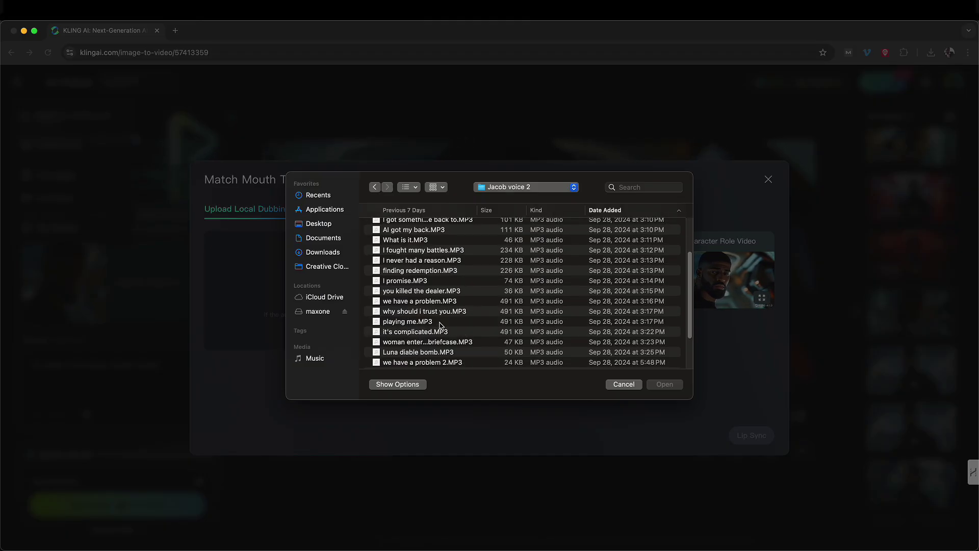
left_click(439, 348)
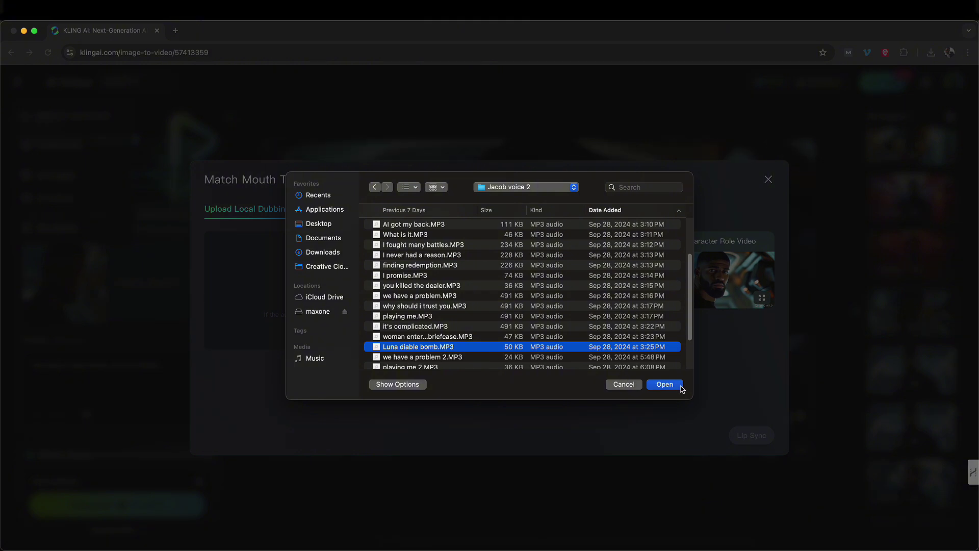
left_click(664, 387)
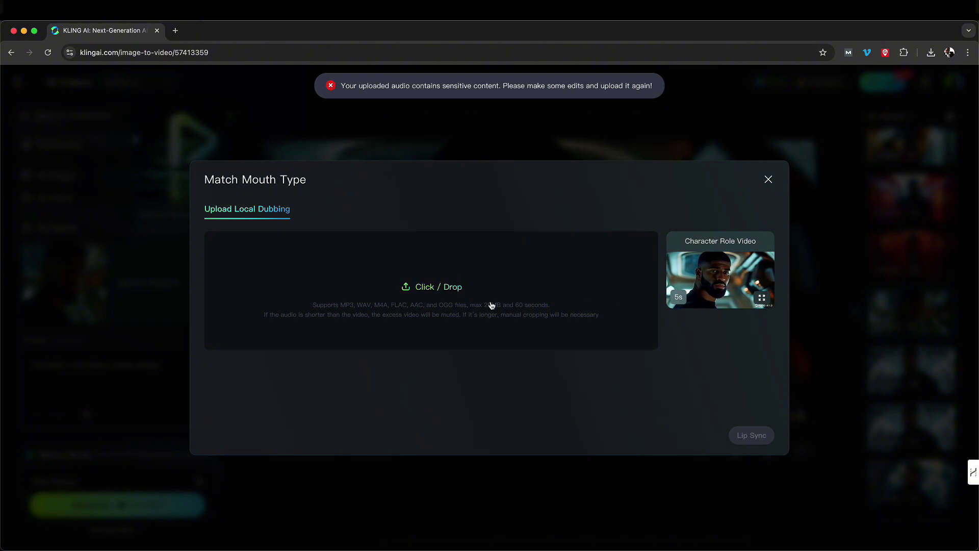
Upload why should i trust you 2.MP3 from the Jacob voice 2 folder as the video's local dubbing.
left_click(448, 298)
scroll(460, 341, "down", 2)
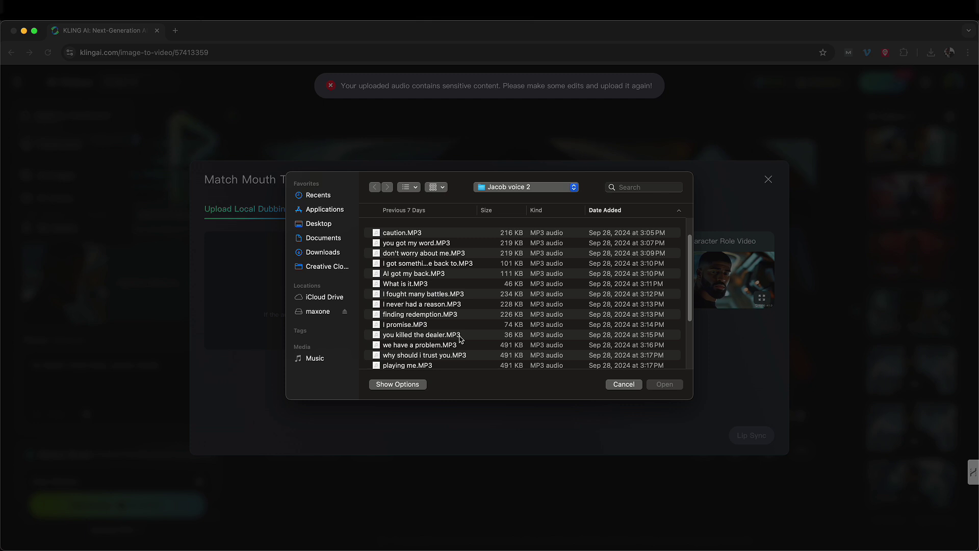
scroll(460, 338, "up", 1)
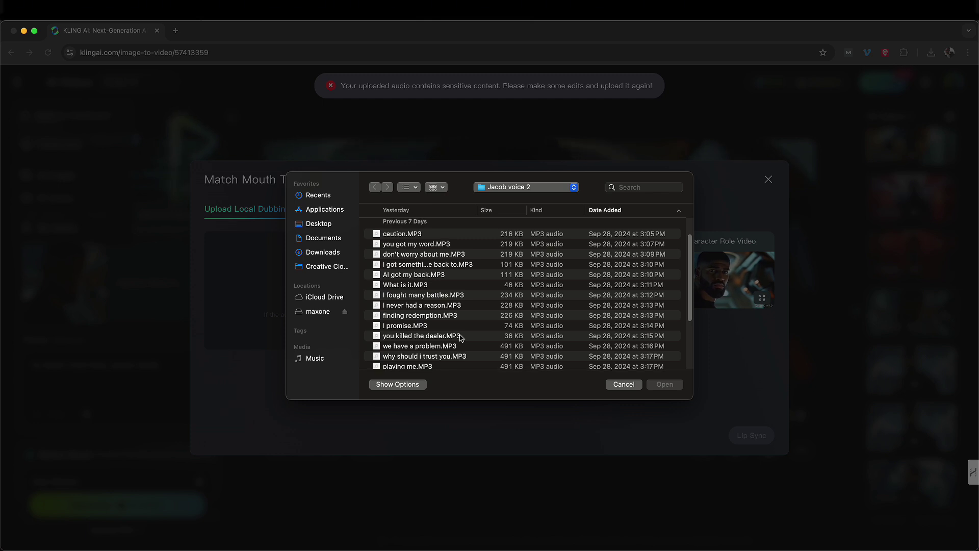
scroll(460, 338, "down", 3)
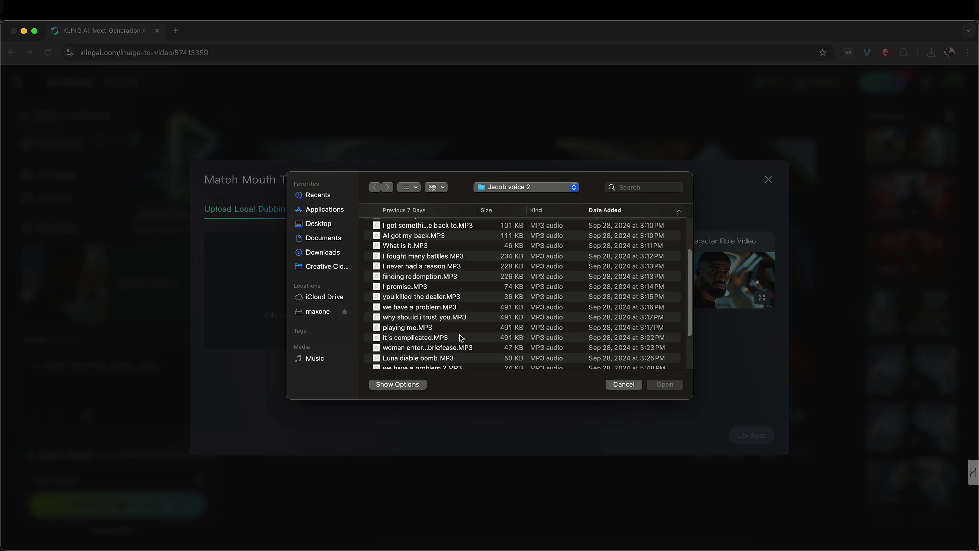
scroll(461, 338, "down", 2)
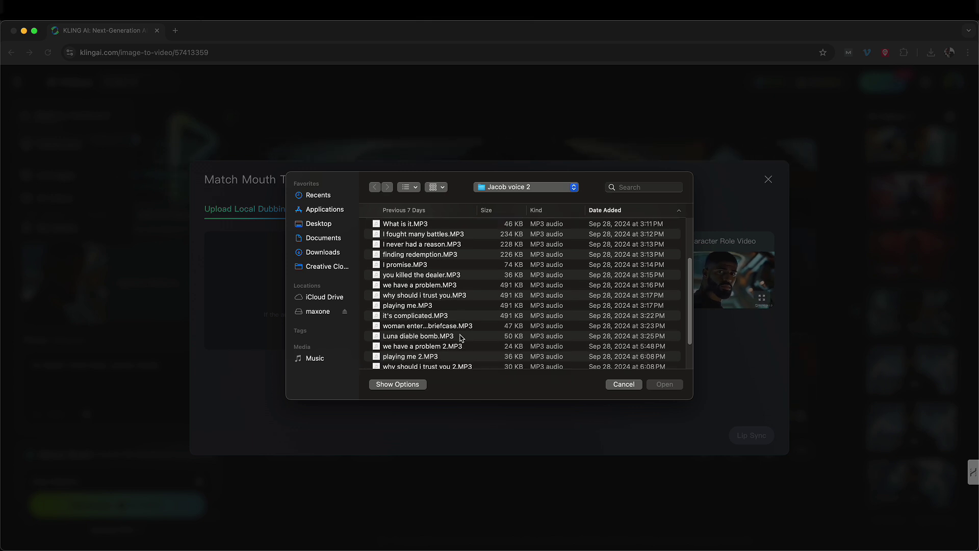
left_click(426, 357)
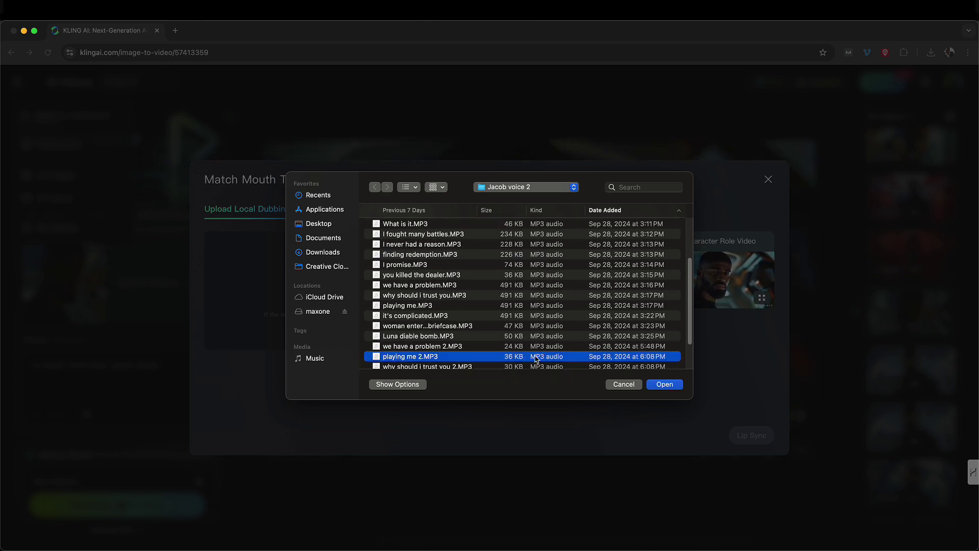
scroll(417, 351, "down", 2)
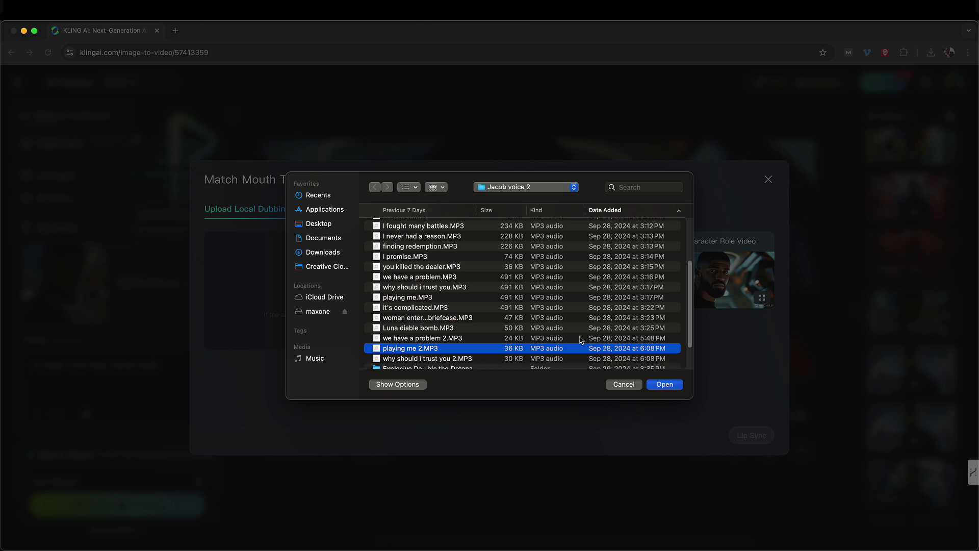
left_click(416, 351)
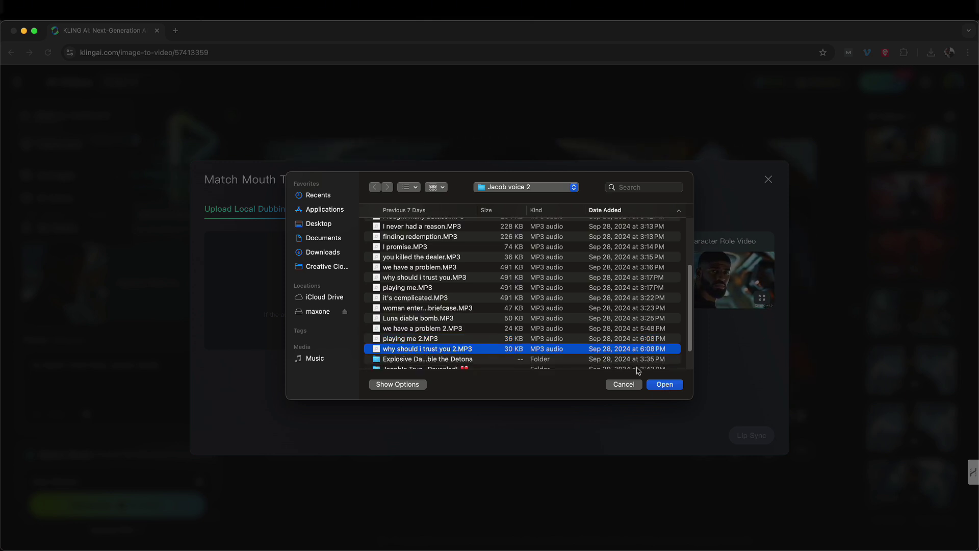
left_click(656, 385)
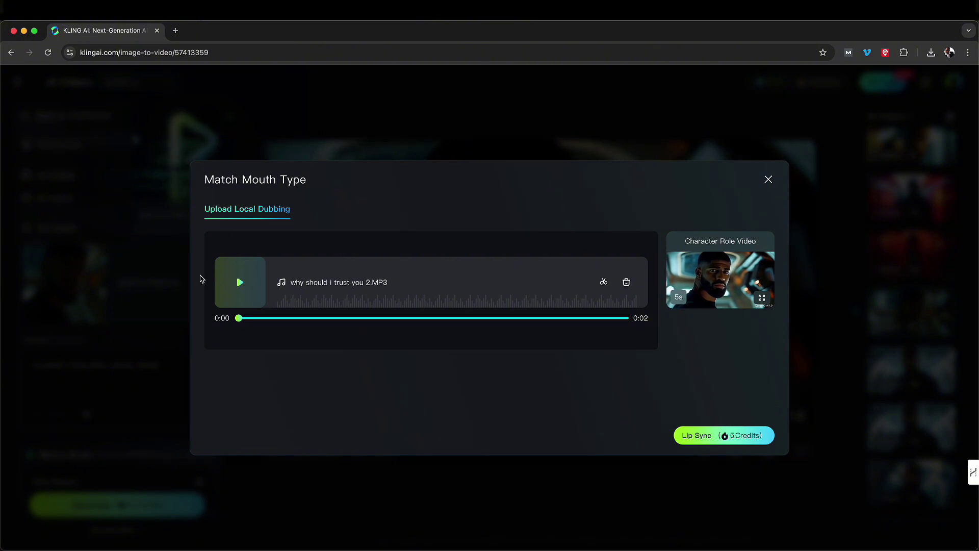
Generate the lip sync for the spaceship video with the uploaded audio and play back the result.
left_click(240, 283)
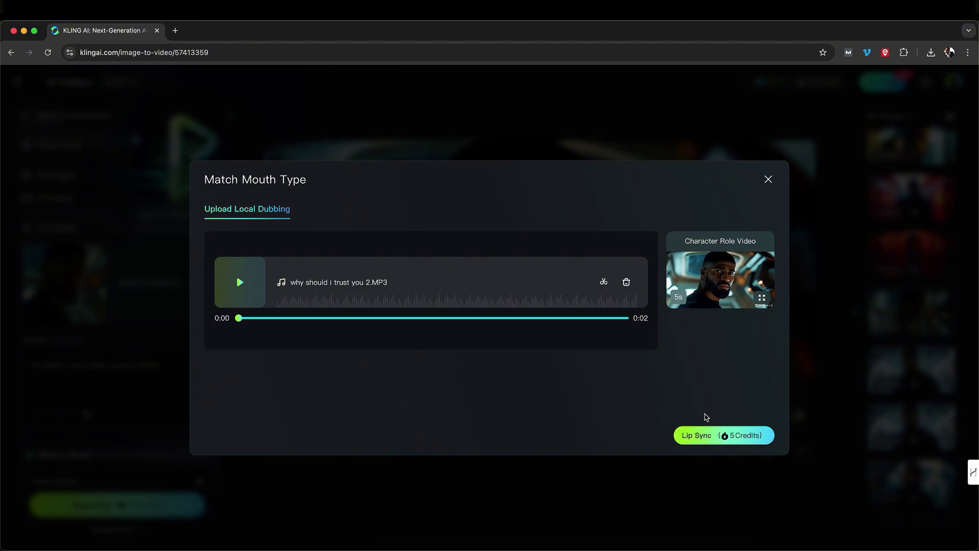
left_click(744, 439)
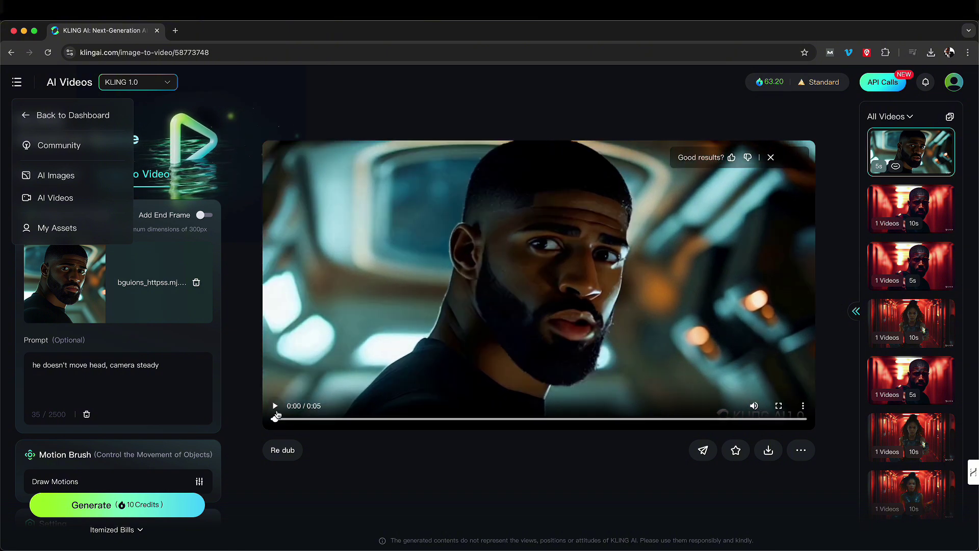
left_click(274, 407)
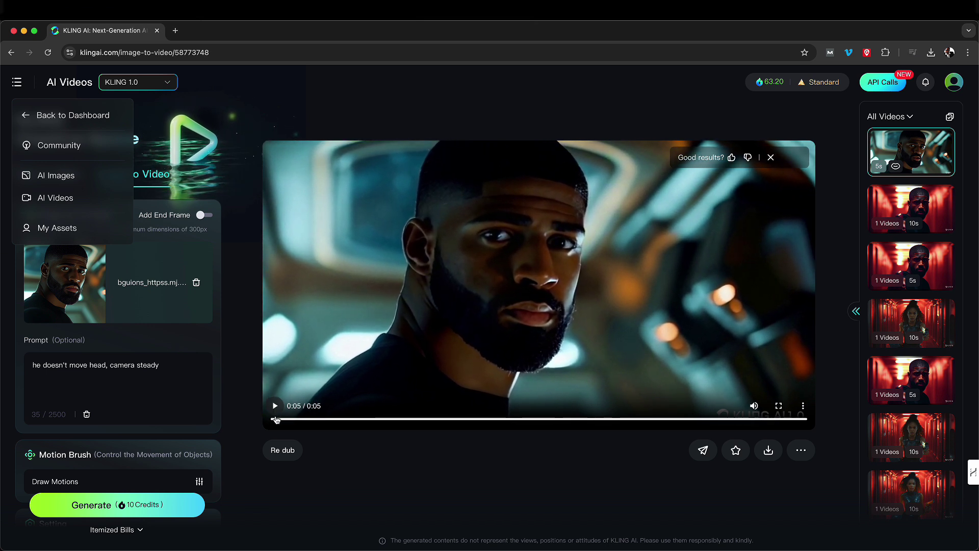
left_click(275, 419)
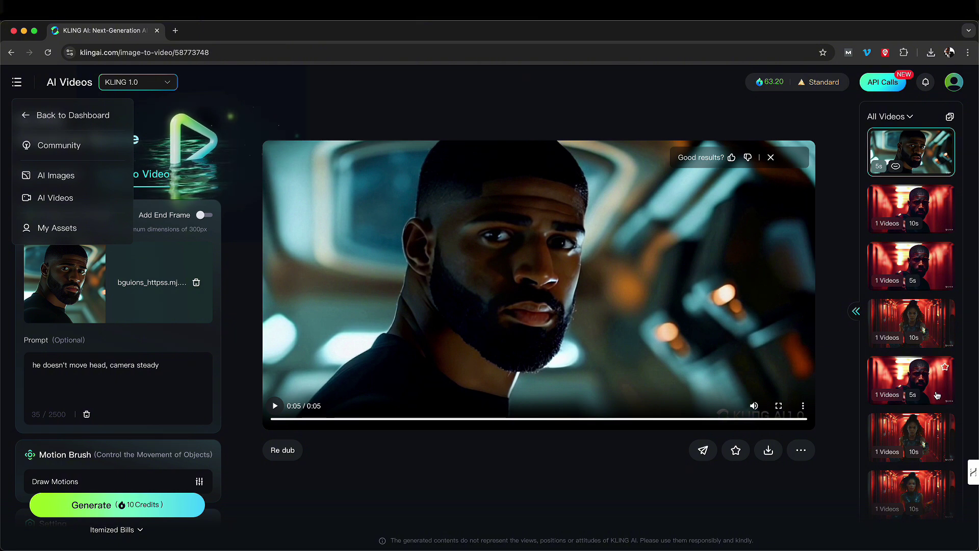
Review earlier clips of the man aiming a gun in the red and blue hallways as lip sync candidates.
left_click(912, 209)
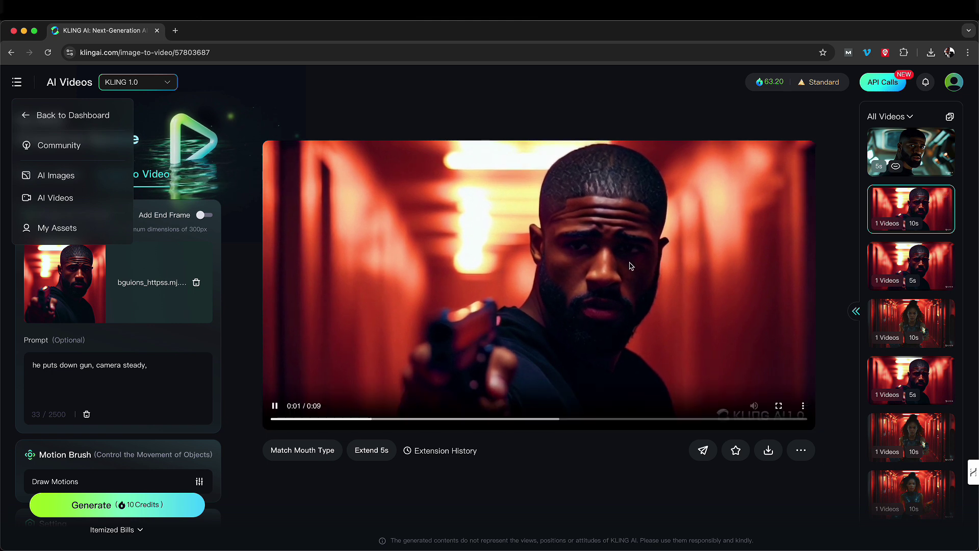
left_click(911, 265)
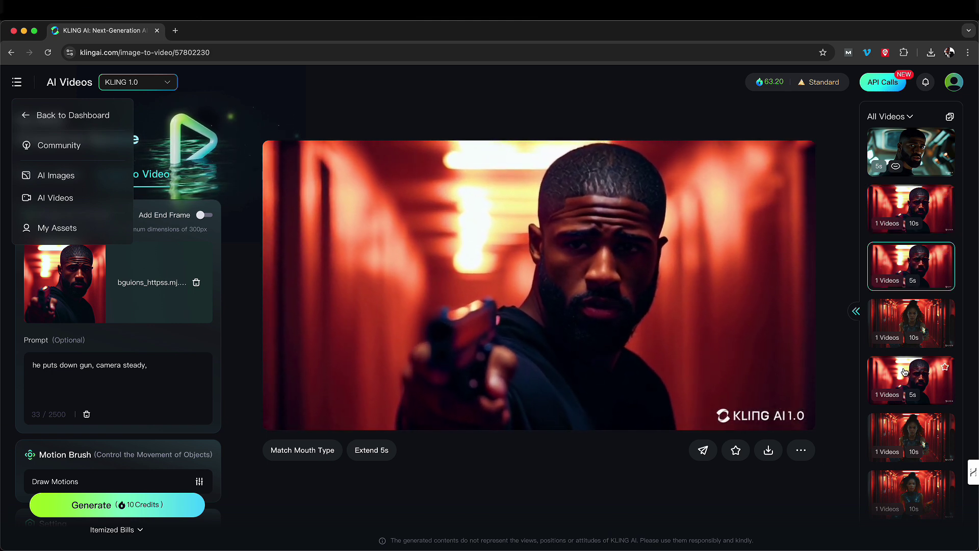
left_click(905, 371)
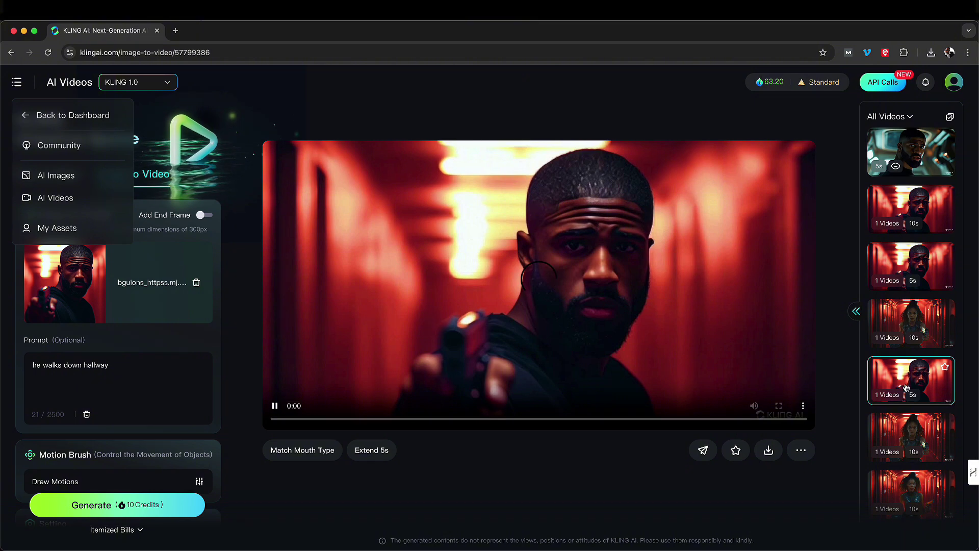
scroll(905, 388, "down", 10)
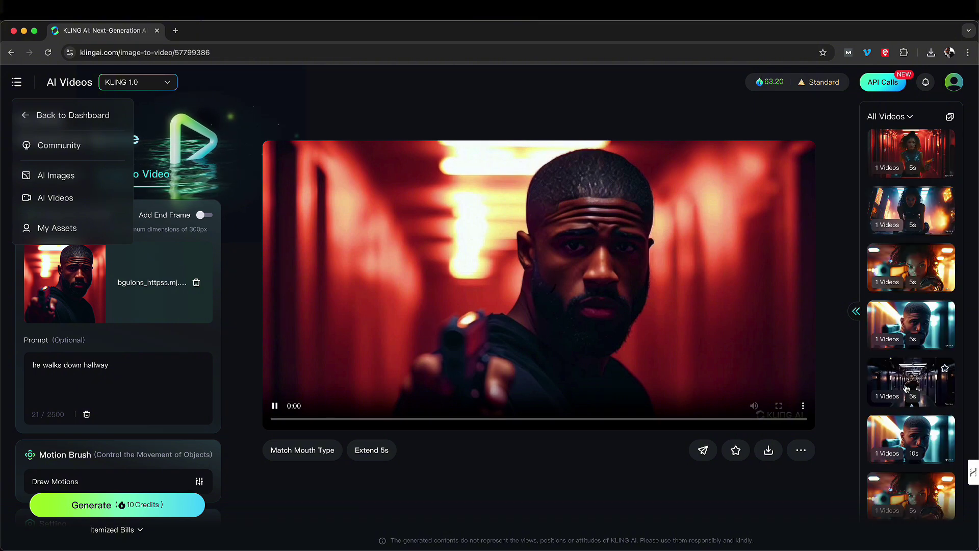
left_click(910, 323)
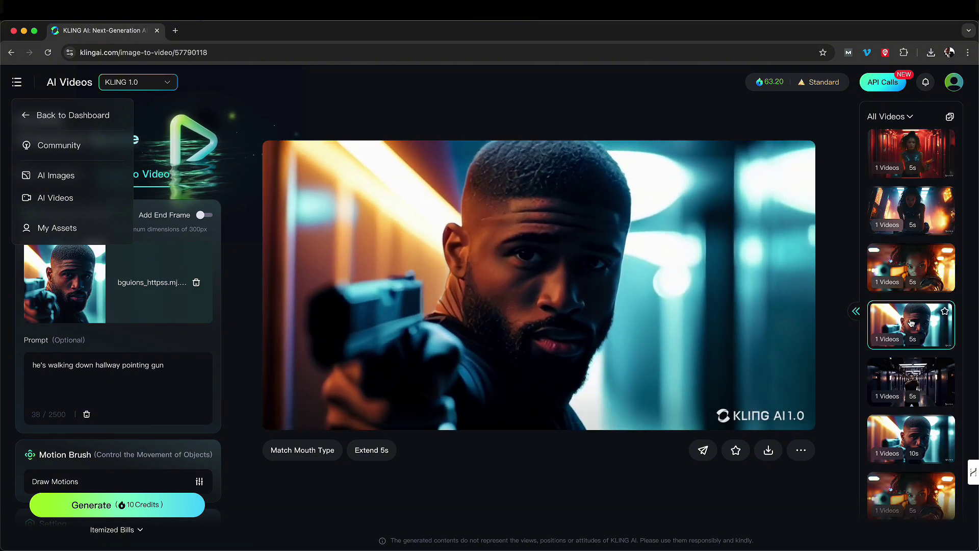
Compare the longer 14- and 19-second clips with a 5-second clip to check whether Match Mouth Type is available.
scroll(925, 444, "down", 4)
scroll(925, 443, "down", 5)
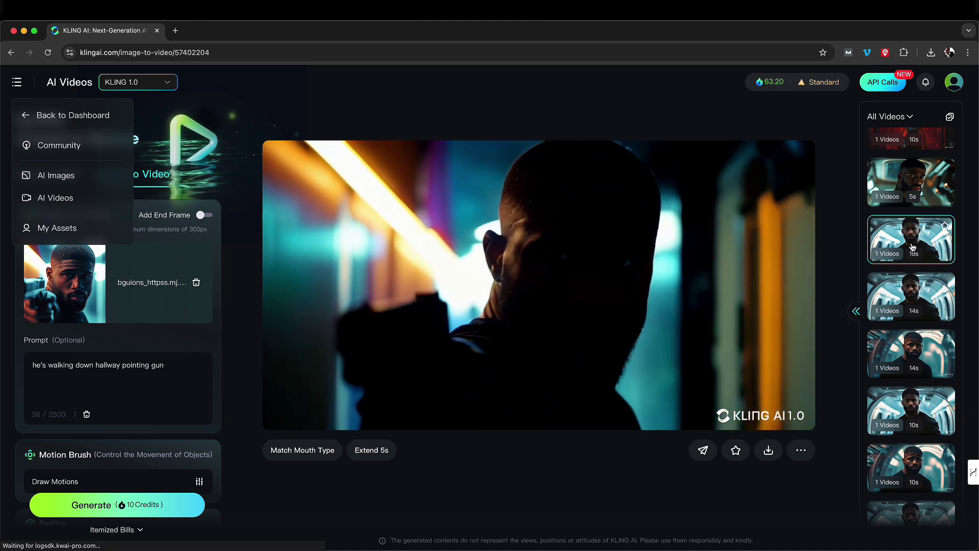
left_click(901, 246)
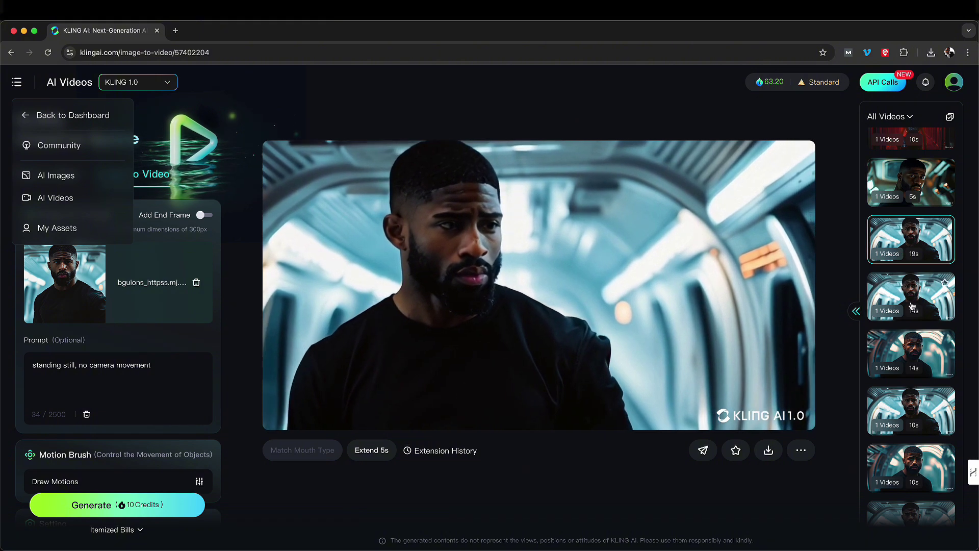
left_click(916, 357)
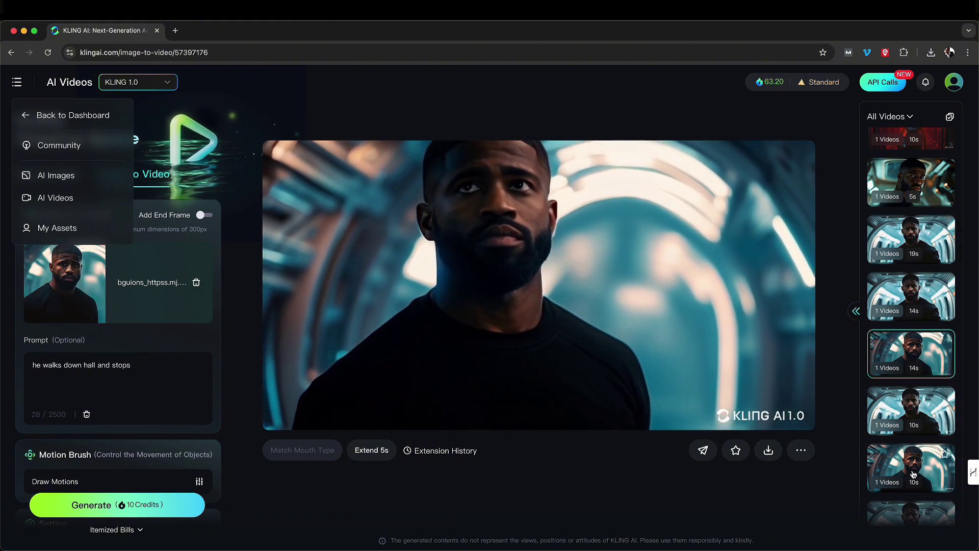
left_click(915, 311)
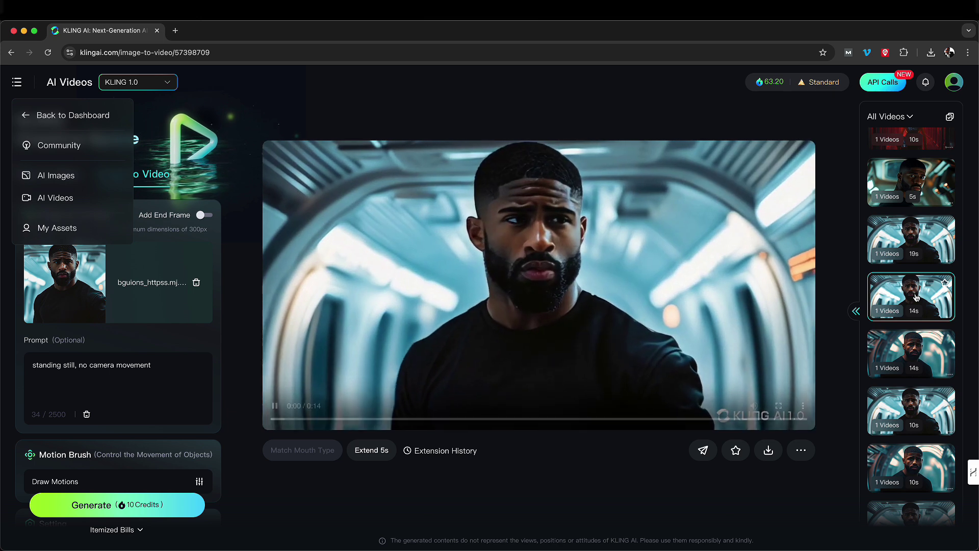
scroll(925, 474, "down", 4)
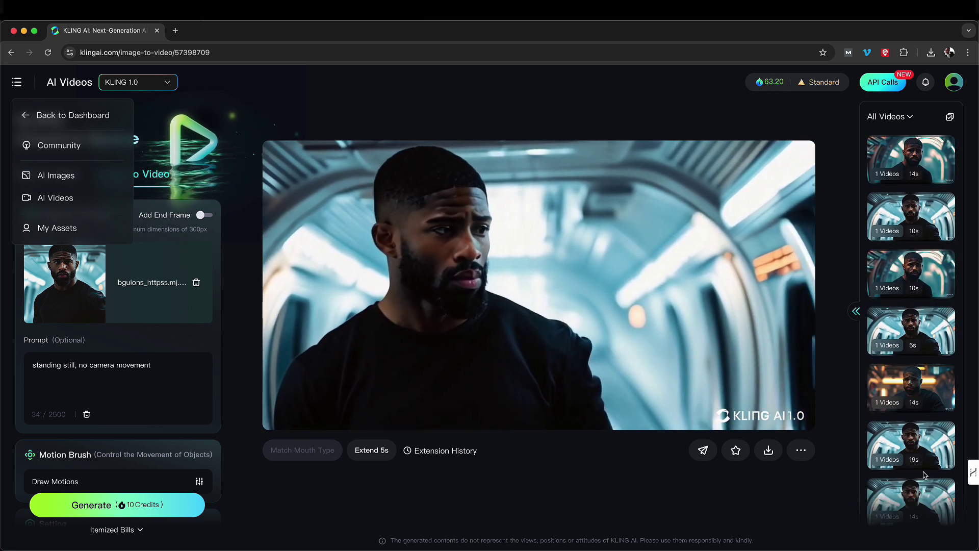
left_click(908, 380)
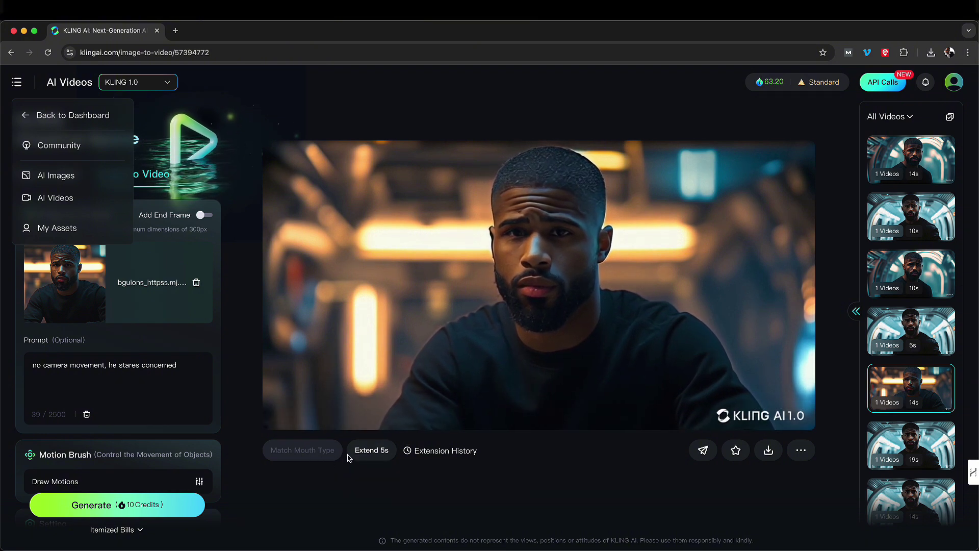
mouse_move(364, 460)
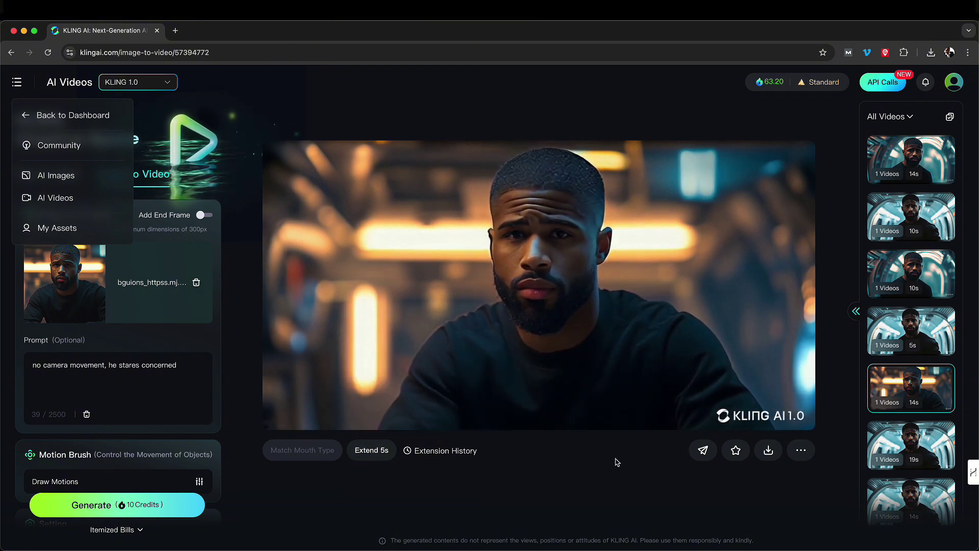
left_click(908, 335)
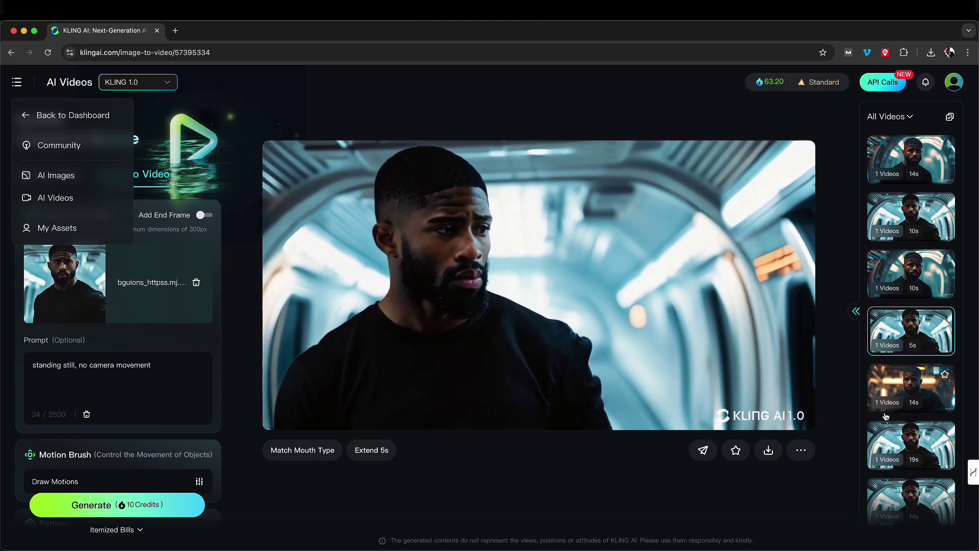
left_click(907, 378)
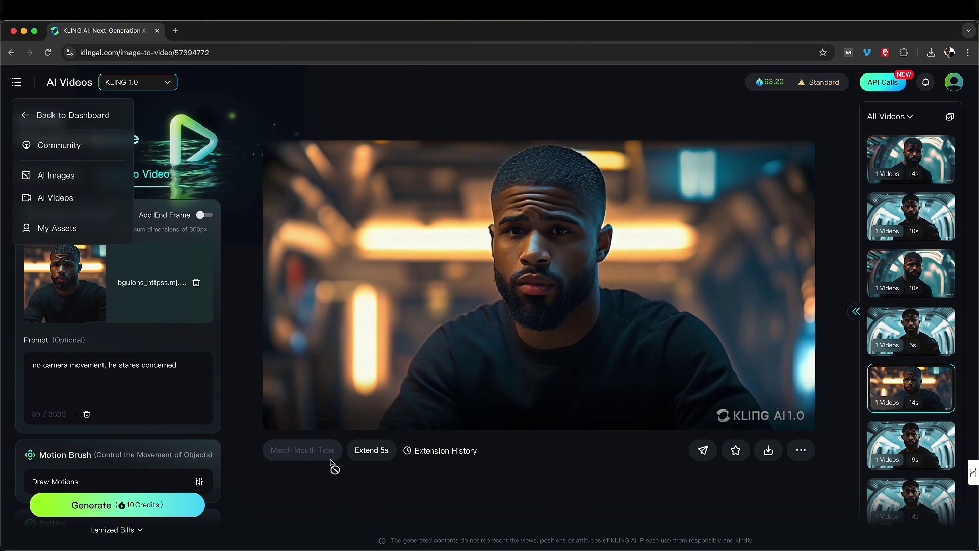
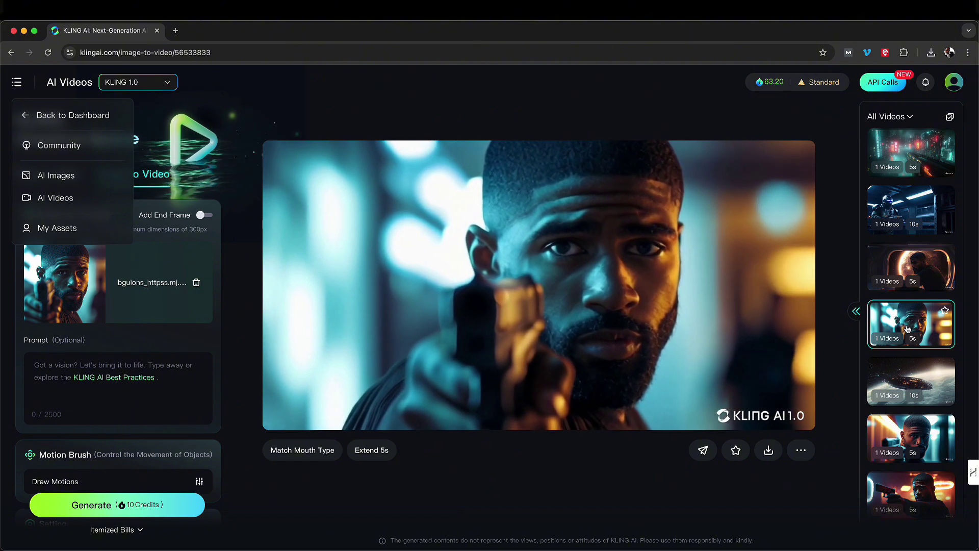
Upload why should i trust you.MP3 from the Jacob voice 2 folder as local dubbing for the 5-second clip of the man aiming a gun.
left_click(293, 459)
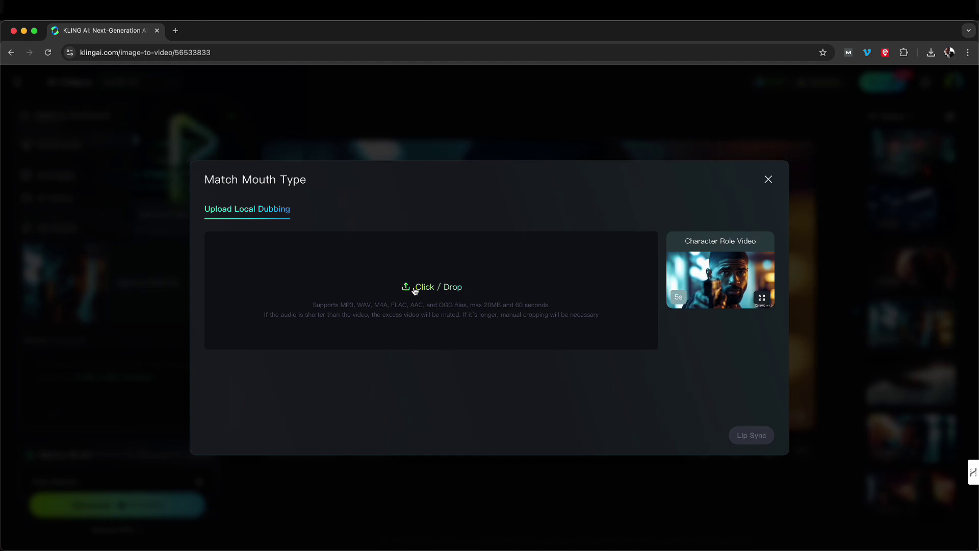
left_click(416, 288)
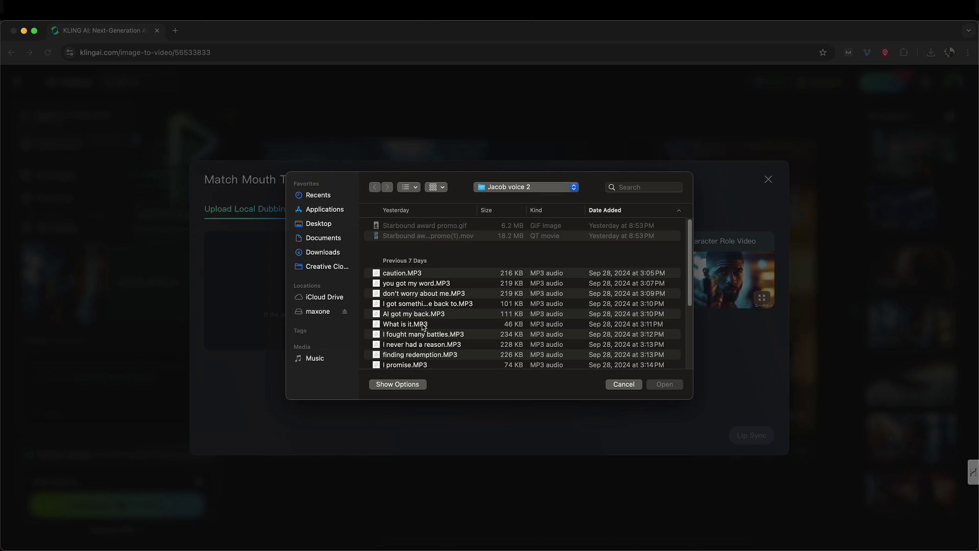
scroll(453, 348, "down", 2)
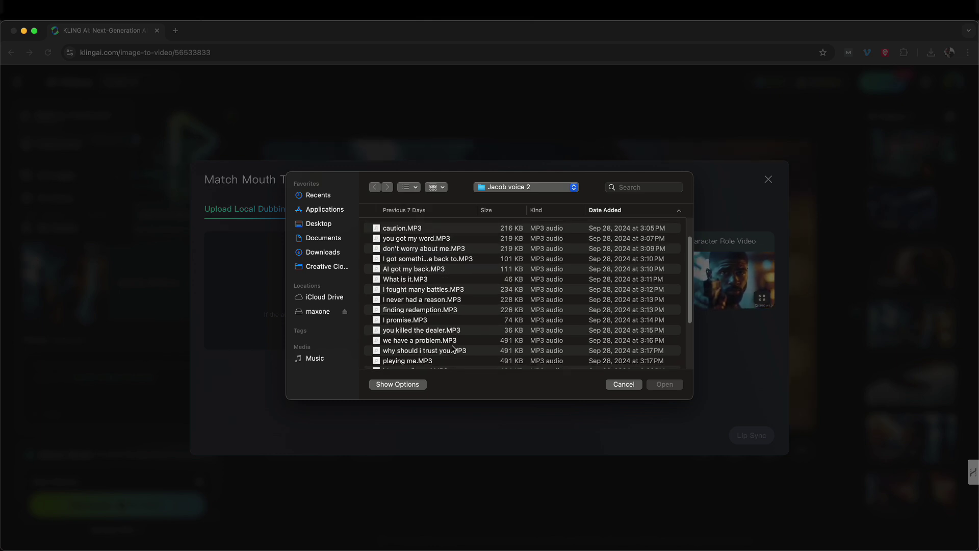
left_click(449, 352)
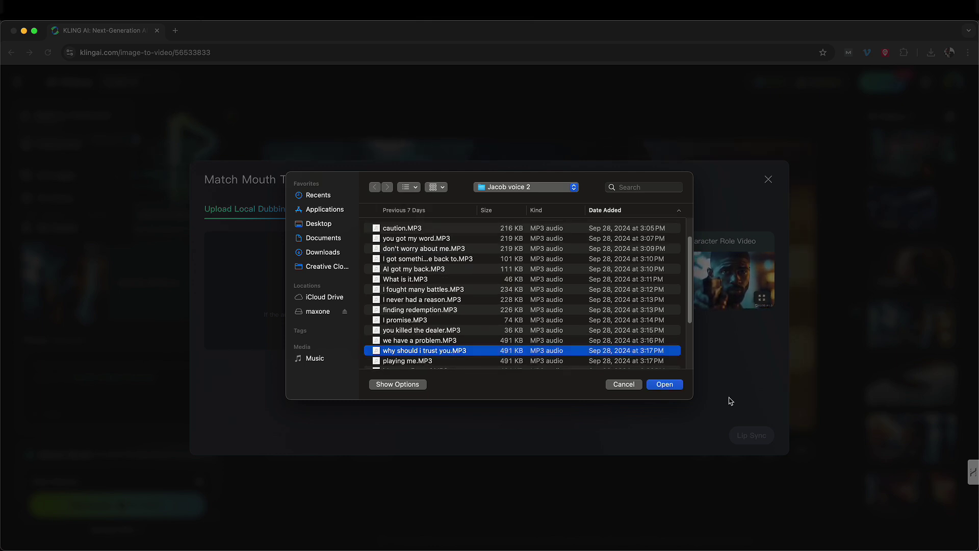
left_click(665, 384)
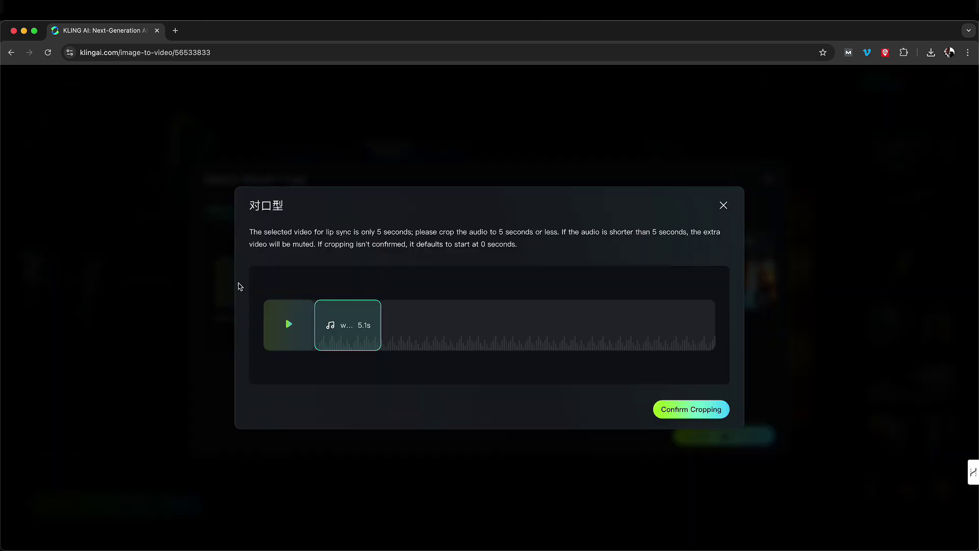
Shorten the audio crop to the first 3.5 seconds of the recording, previewing the selection to check where the line ends.
left_click(288, 325)
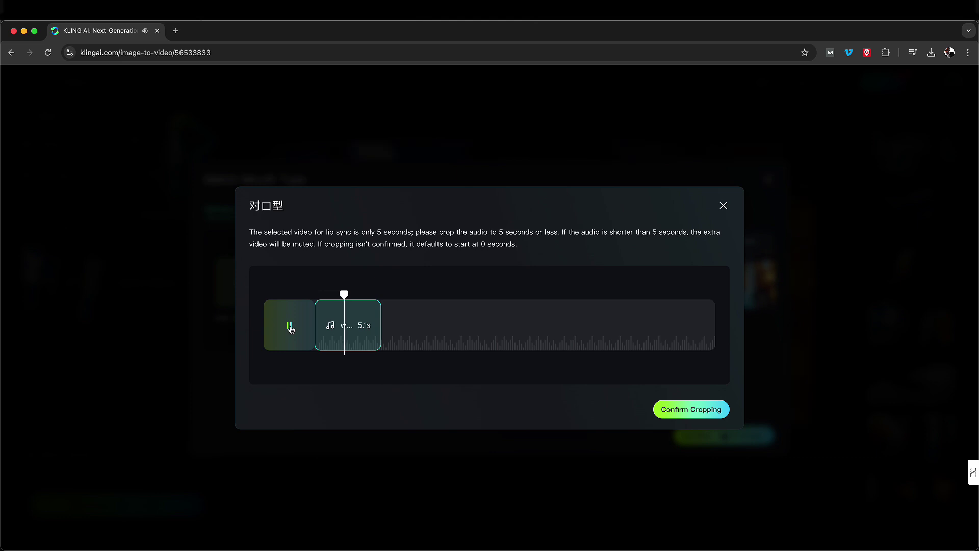
left_click(288, 325)
left_click_drag(380, 325, 358, 324)
left_click(300, 329)
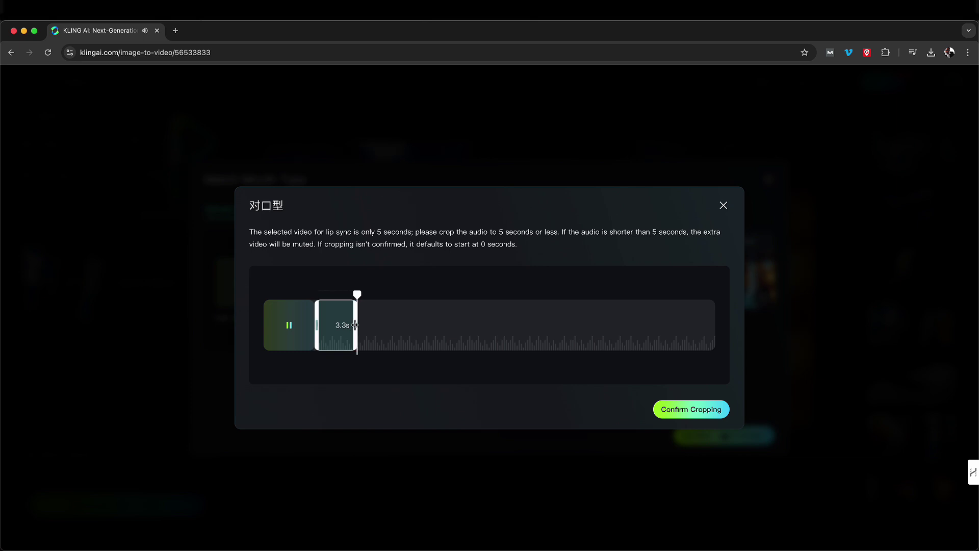
left_click_drag(355, 324, 360, 325)
left_click(296, 329)
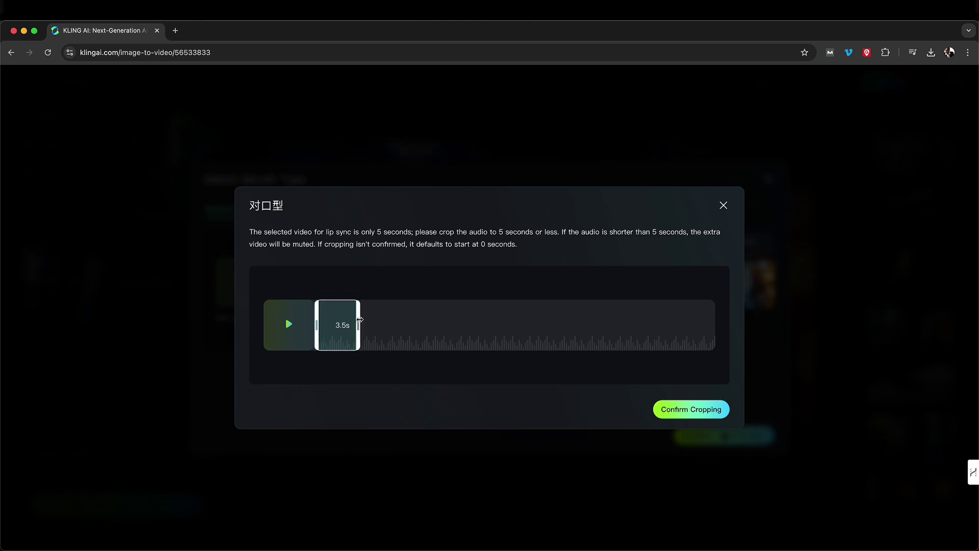
left_click(284, 325)
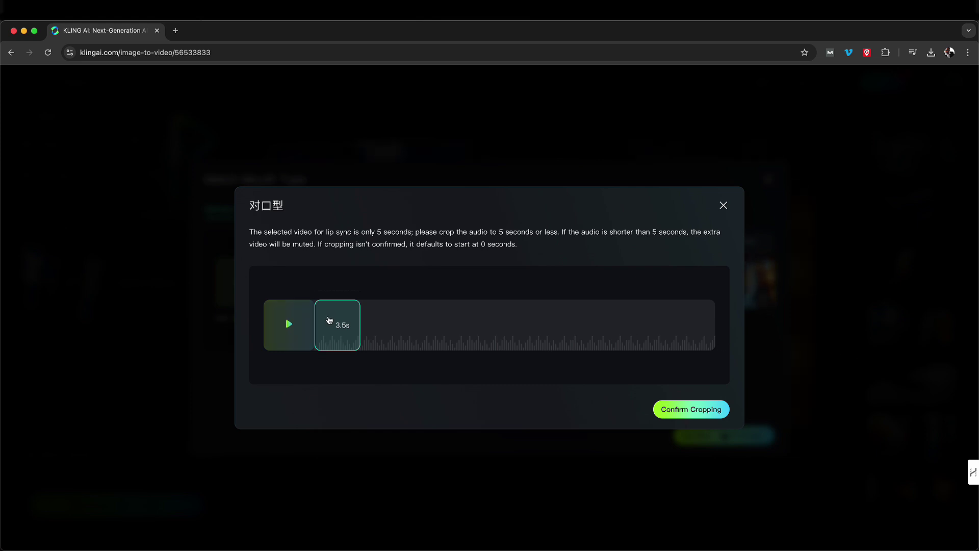
Try the 3.5-second crop selection on other parts of the recording and return it to the start.
left_click_drag(330, 322, 659, 327)
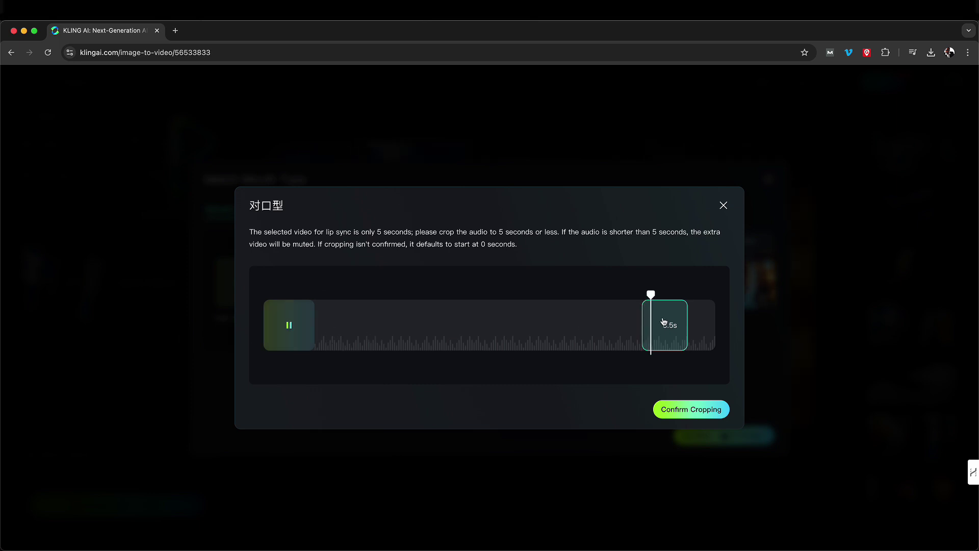
left_click_drag(634, 334, 473, 339)
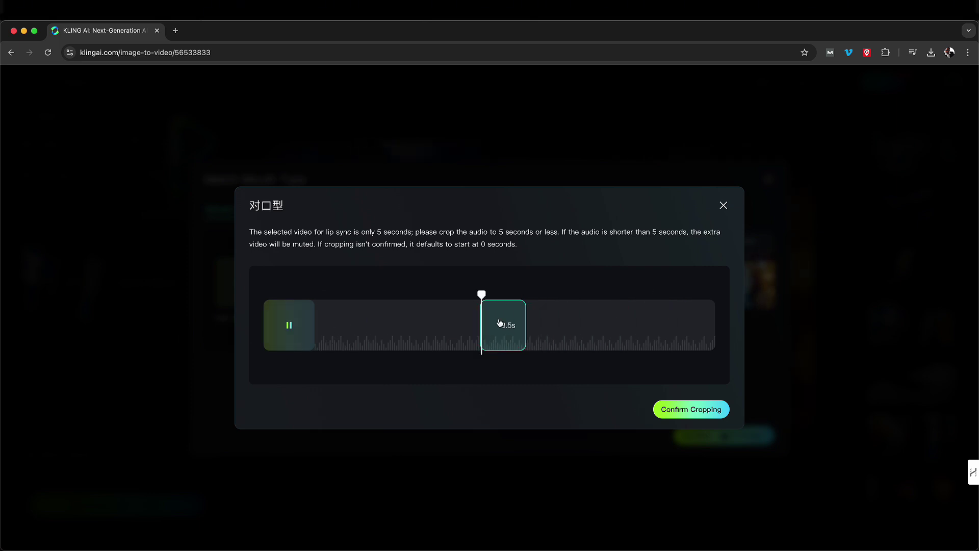
left_click_drag(380, 327, 243, 331)
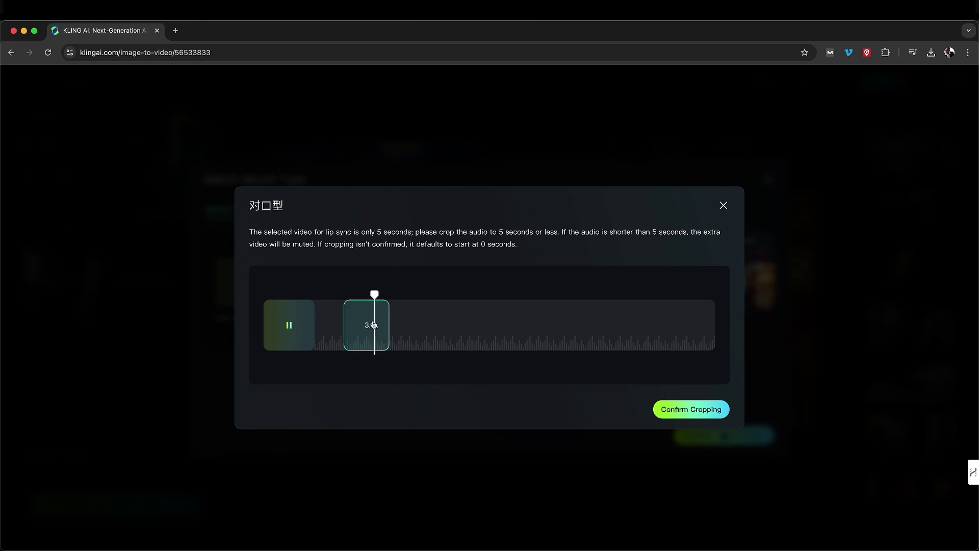
left_click_drag(373, 324, 256, 330)
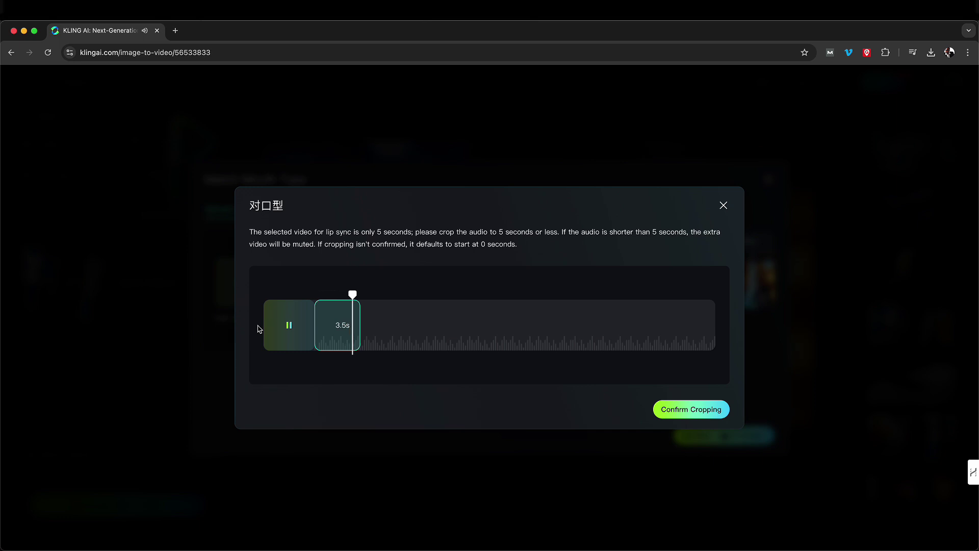
Confirm the audio cropping and play back the trimmed dubbing.
left_click(703, 410)
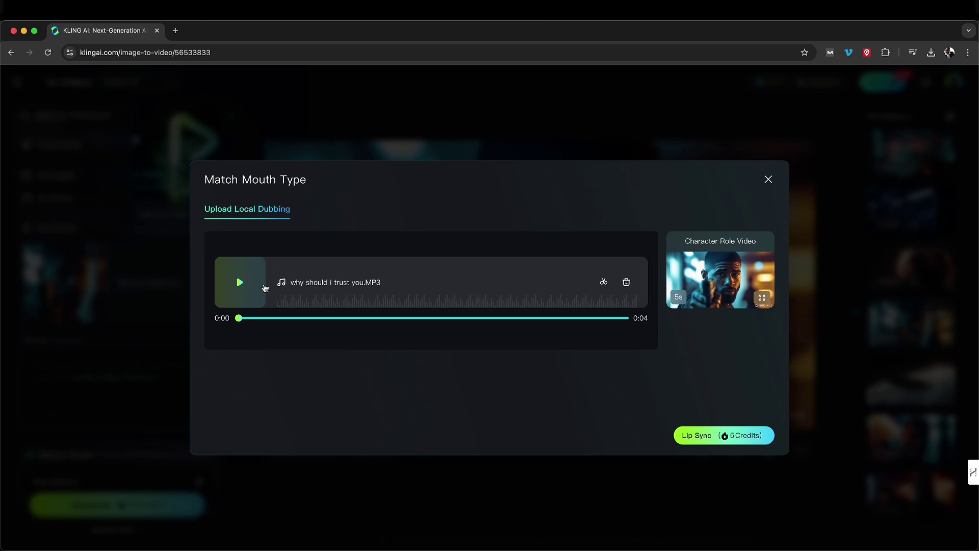
left_click(248, 289)
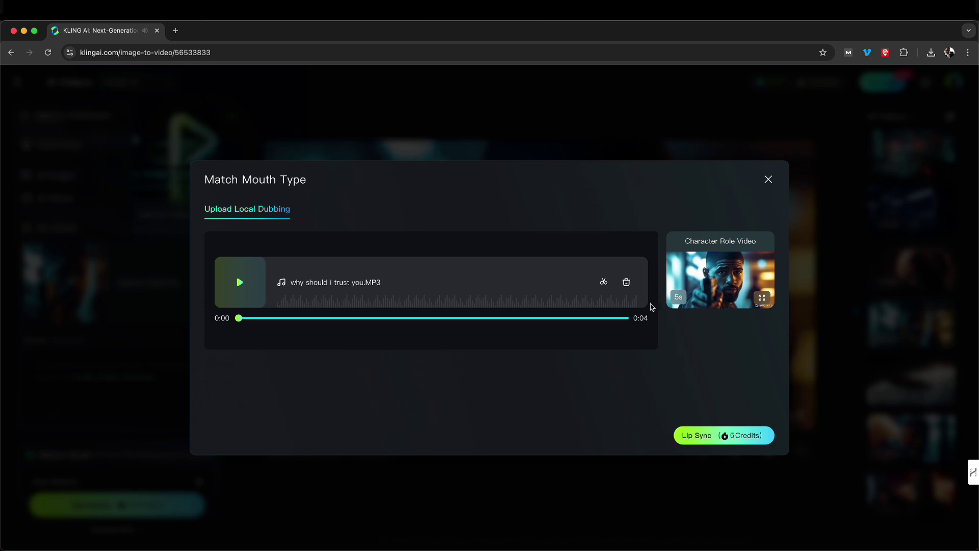
Reopen the cropping of the uploaded audio to inspect the selection, and close it without changes.
left_click(604, 284)
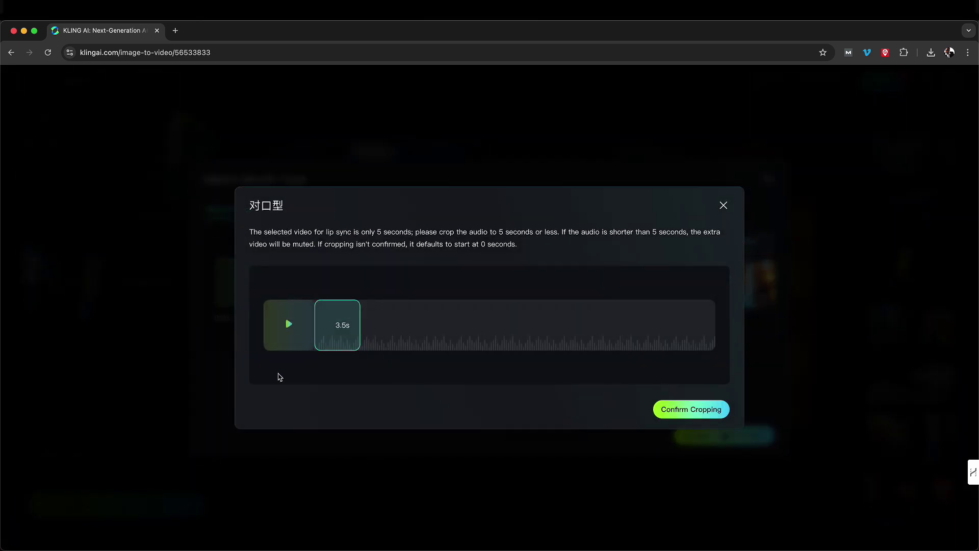
left_click(724, 205)
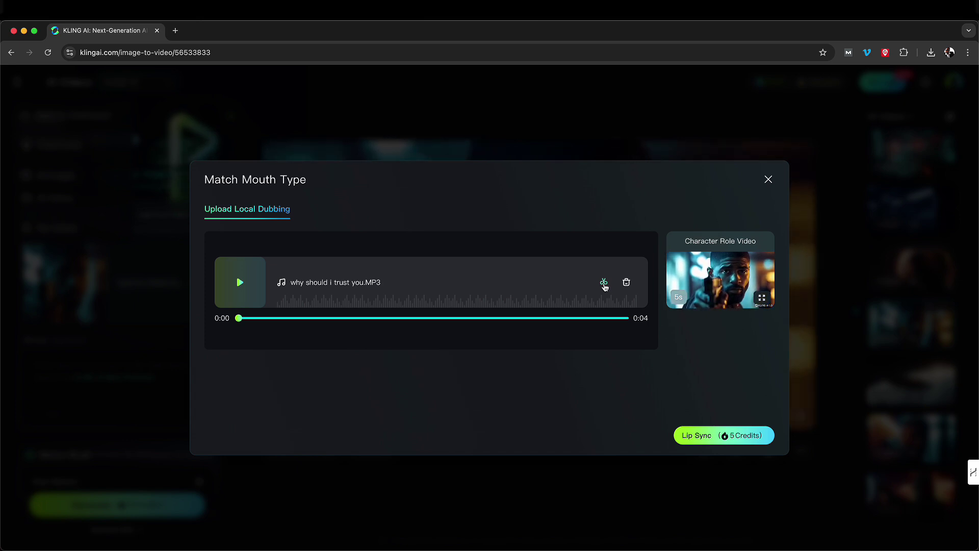
left_click(604, 284)
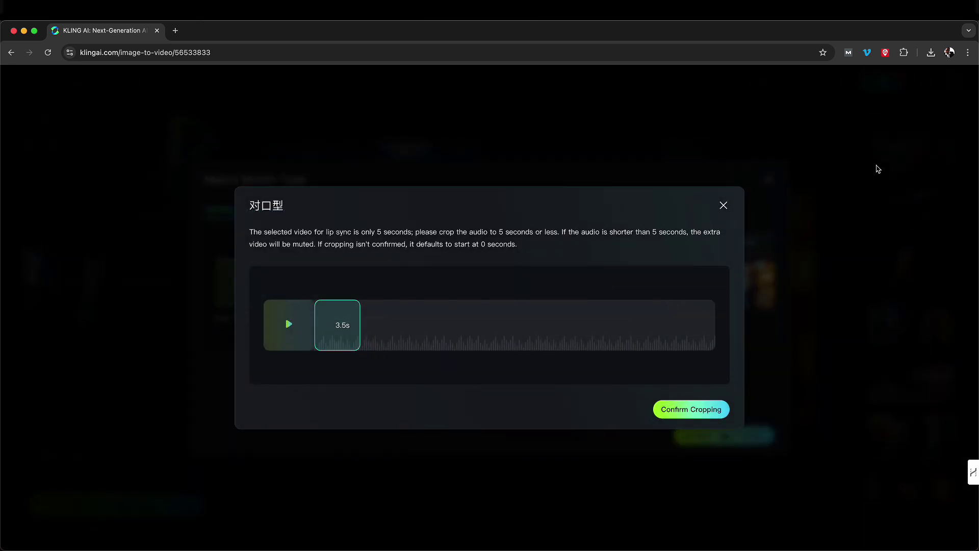
left_click(724, 206)
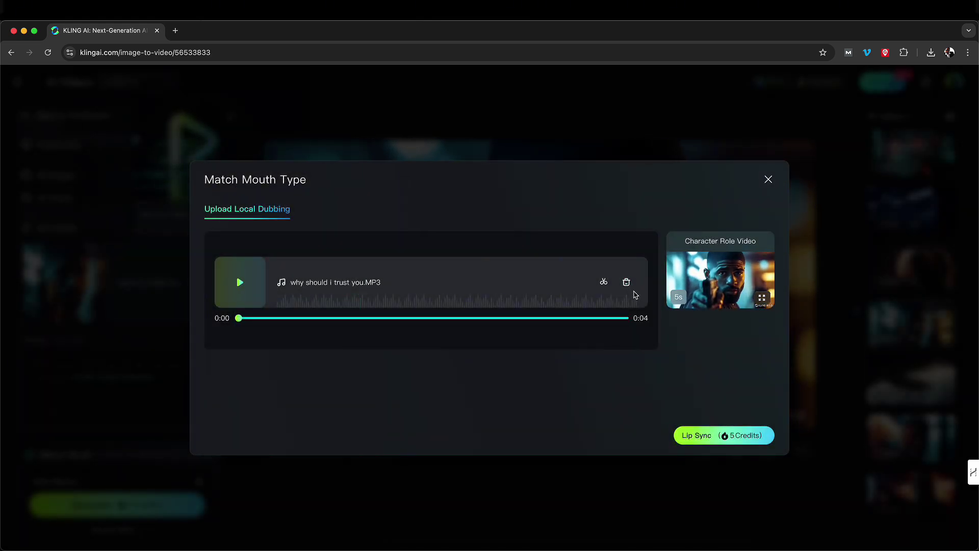
Generate the lip sync for the clip of the man aiming a gun with the cropped audio and replay the result several times.
left_click(712, 436)
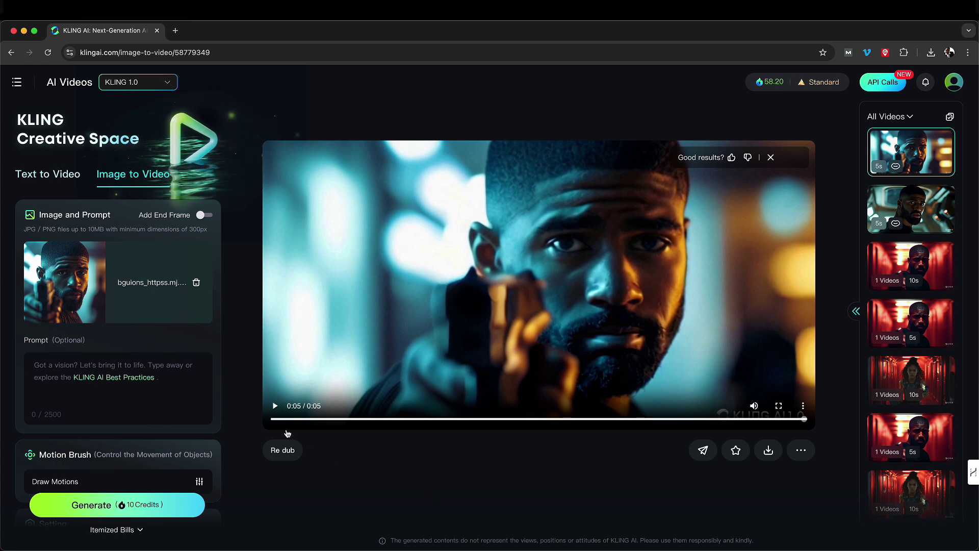
left_click(274, 406)
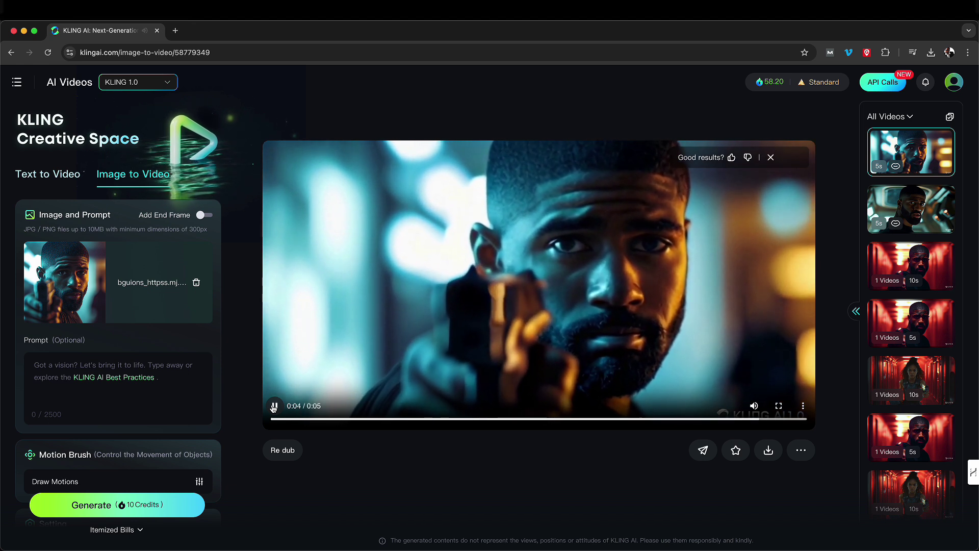
left_click(274, 407)
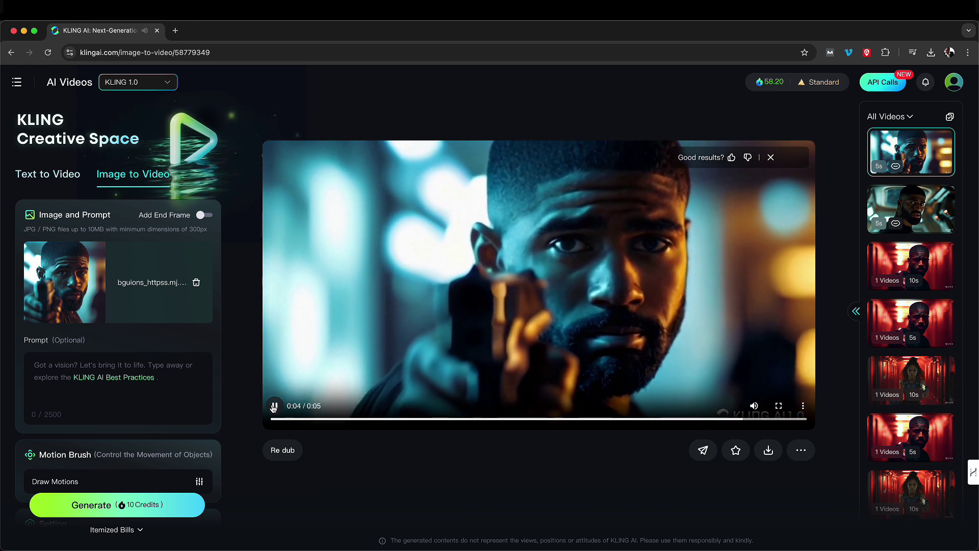
left_click(274, 406)
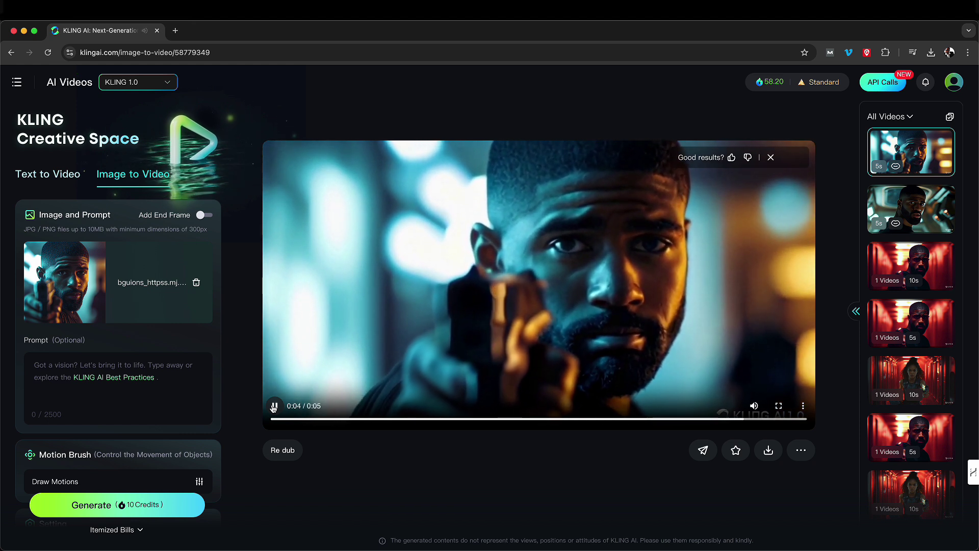
left_click(273, 406)
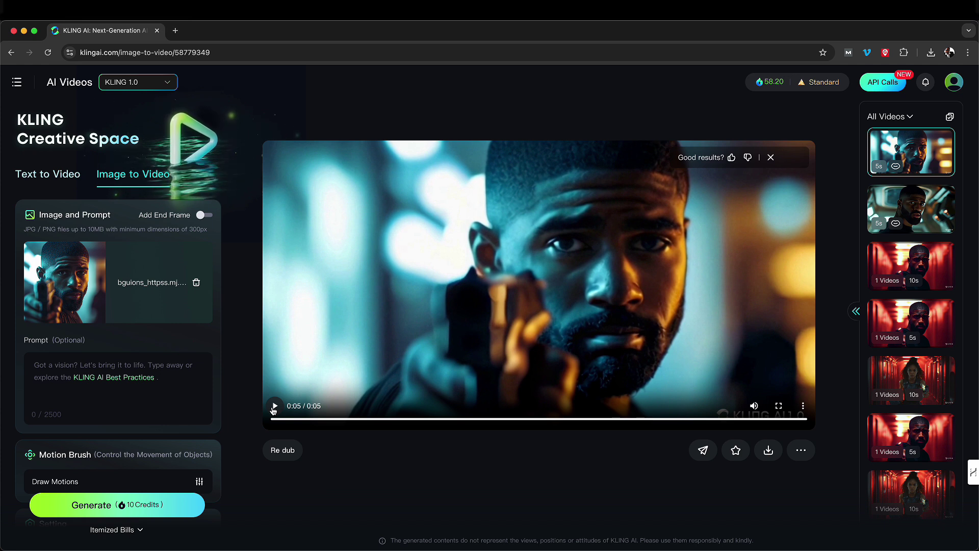
left_click(274, 406)
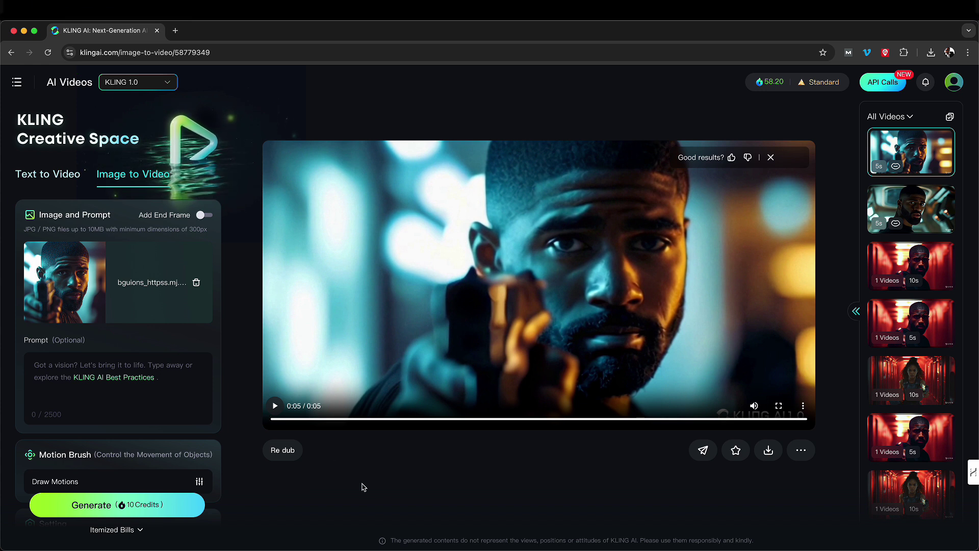
View the Re dub options for the lip-synced clip and close them without uploading new audio.
left_click(284, 452)
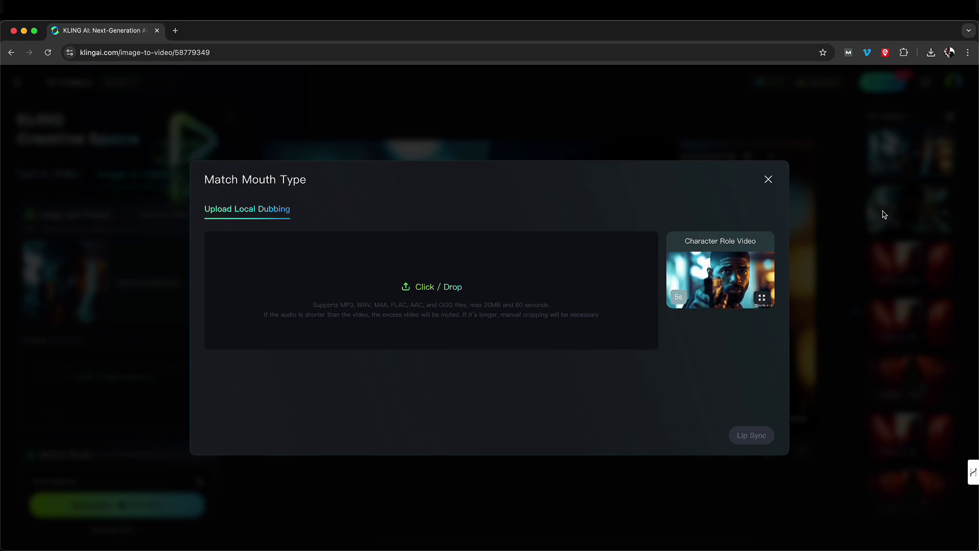
left_click(769, 180)
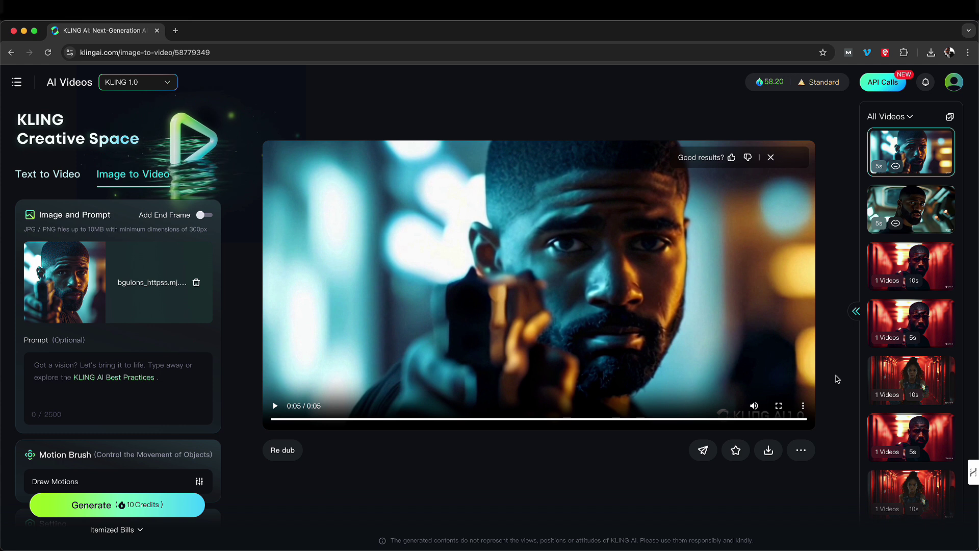